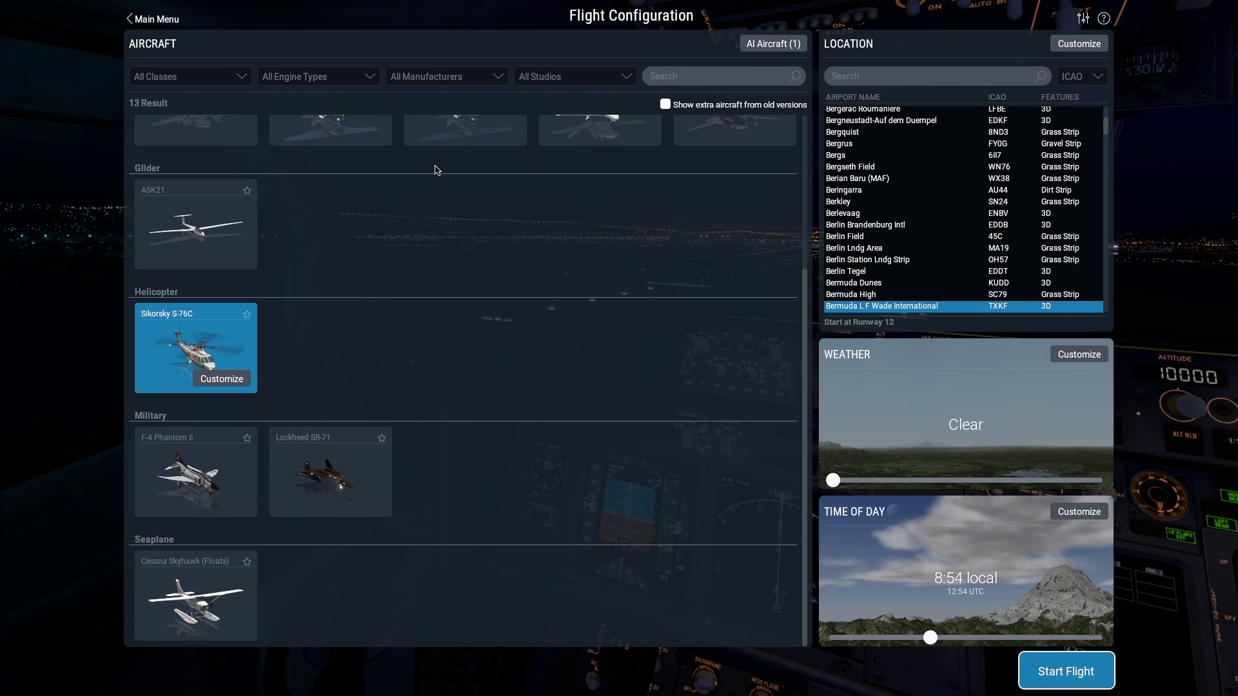
- Try cloudier weather up to Broken, then open Weather Settings and add a cloud layer
click(833, 480)
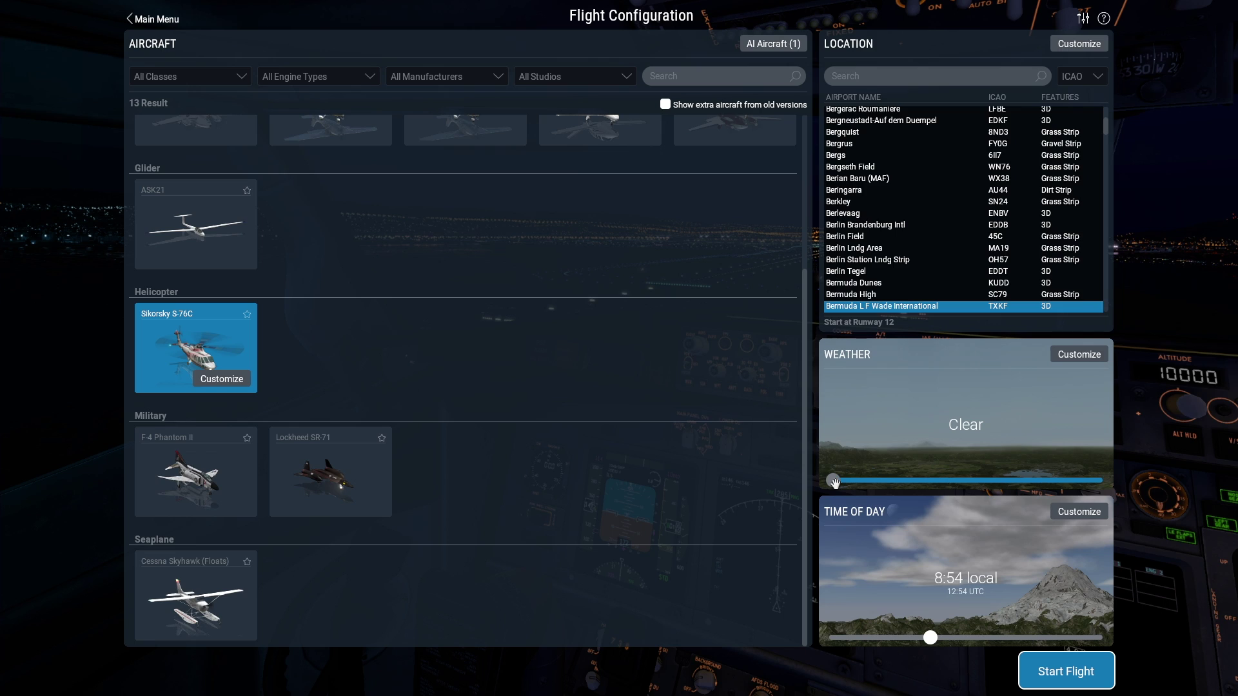
mouse_move(835, 482)
mouse_down()
mouse_move(1097, 483)
mouse_move(838, 483)
mouse_move(829, 494)
mouse_up()
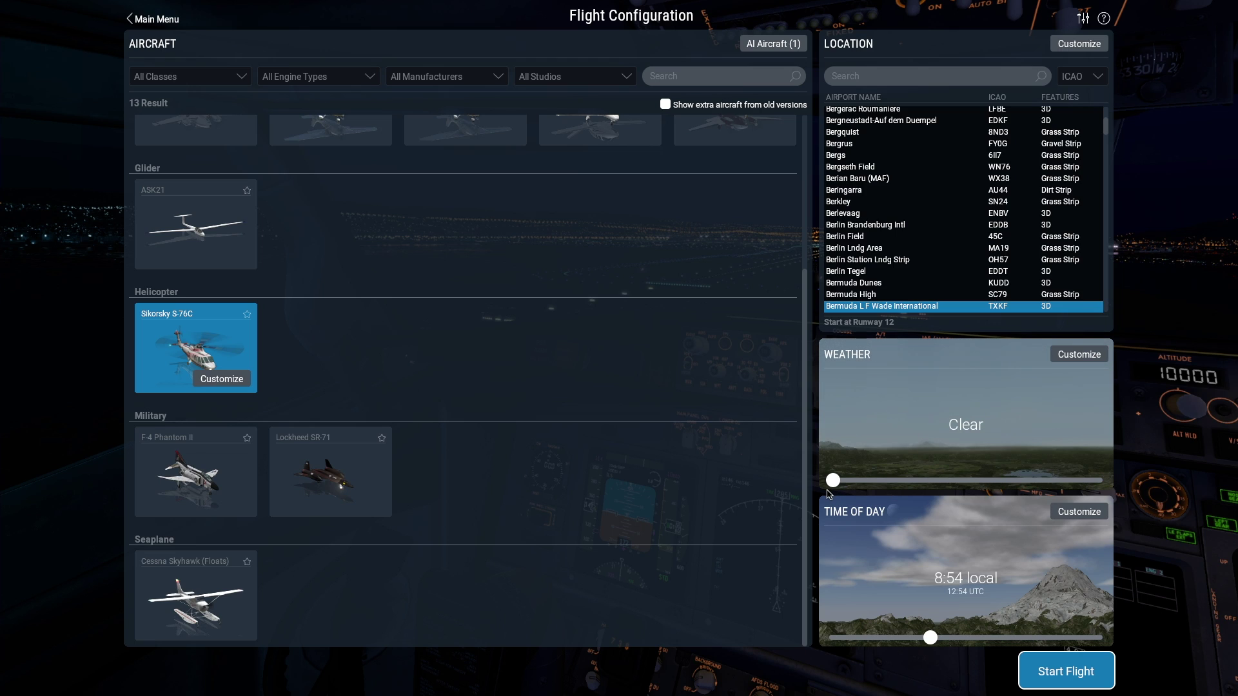
click(1079, 356)
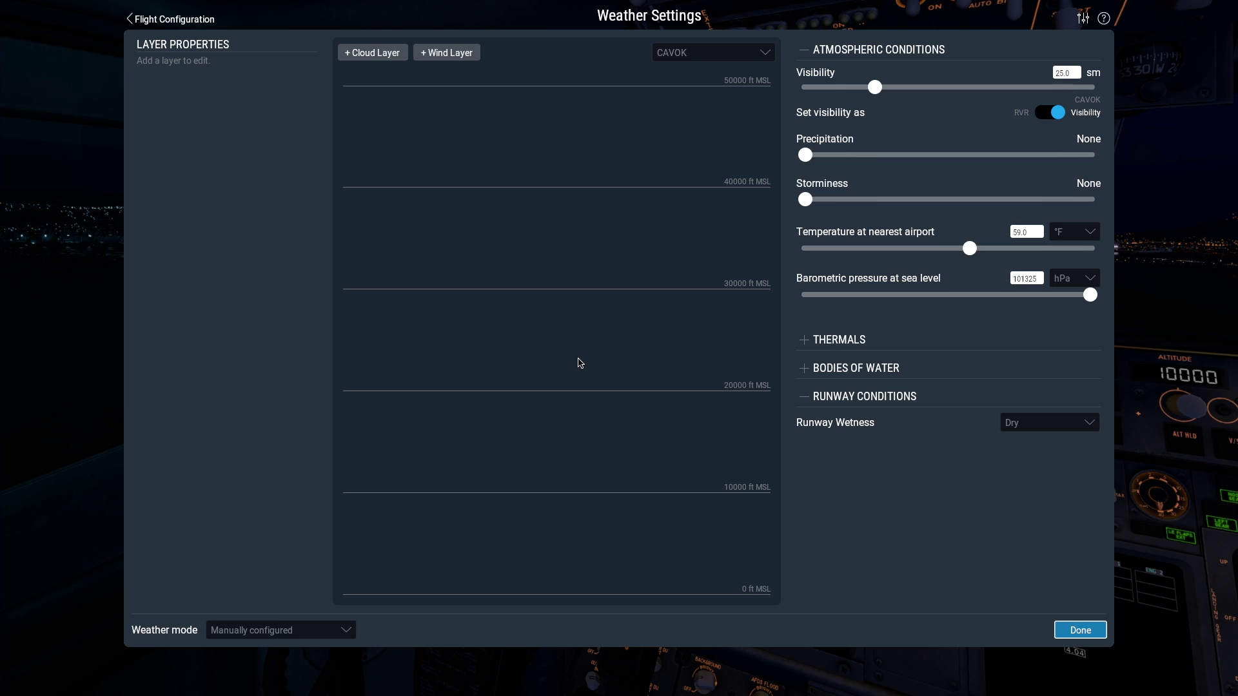
click(387, 54)
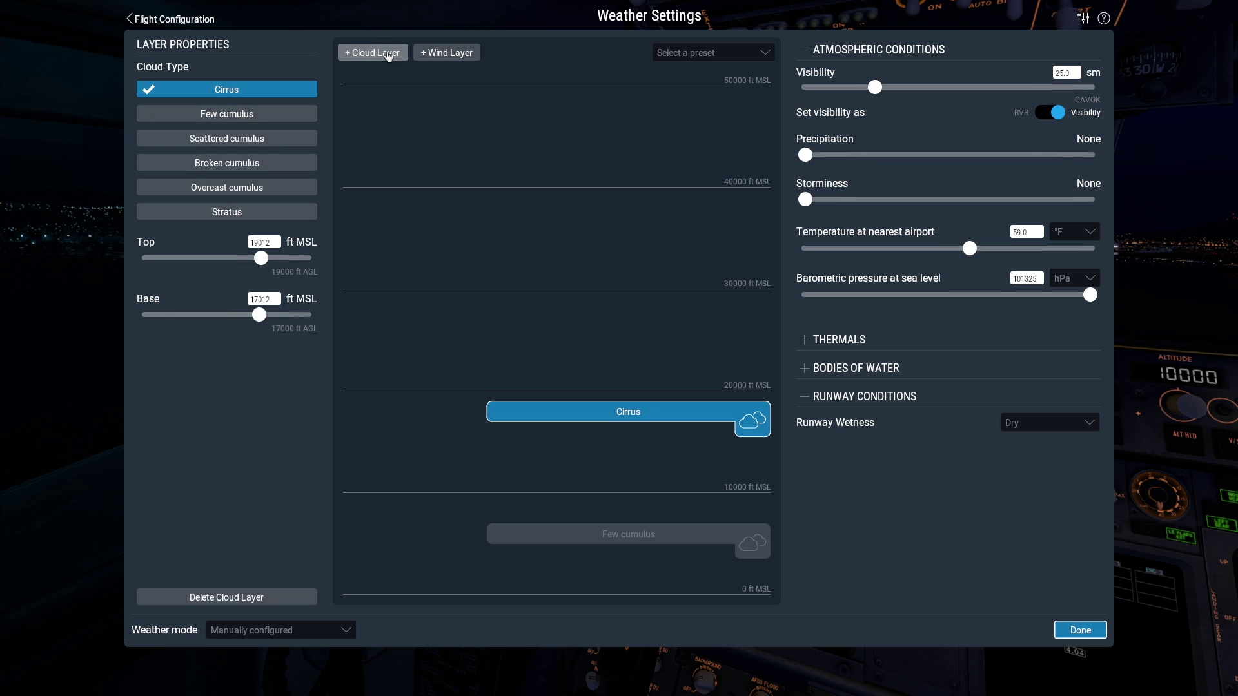
- Add a second cloud layer and wind layers at 10000 and 20000 ft, raising the upper one to ~22532 ft
click(389, 54)
click(380, 53)
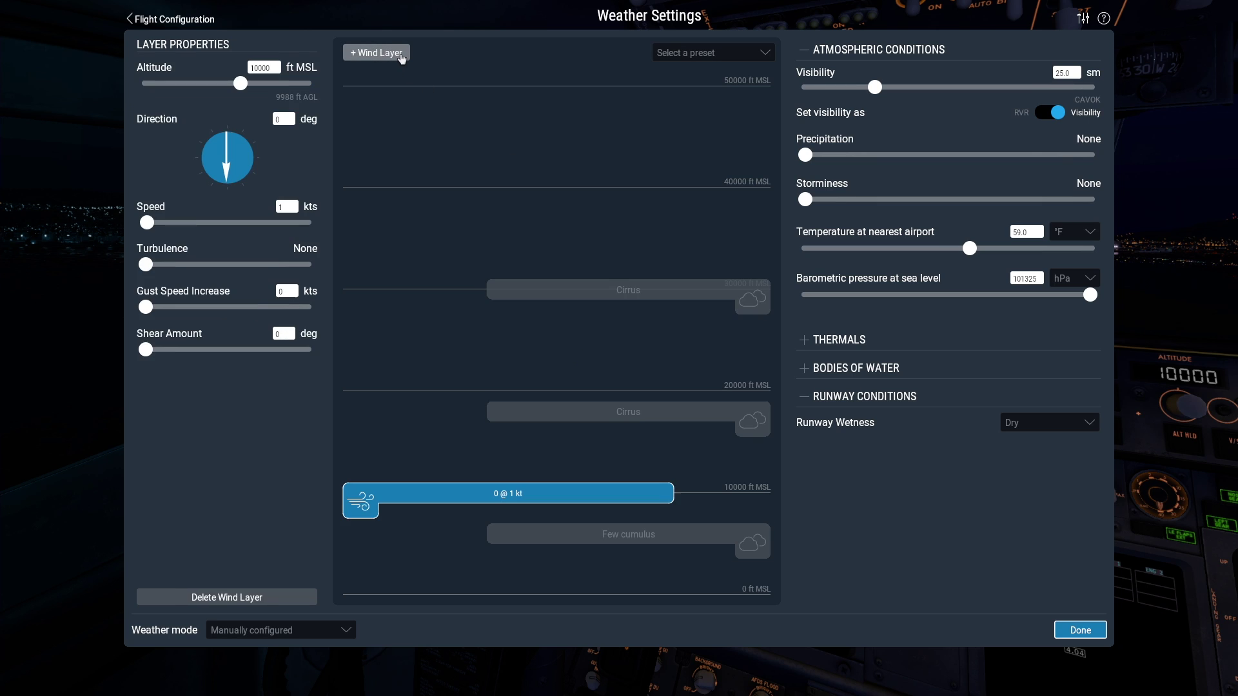
click(401, 55)
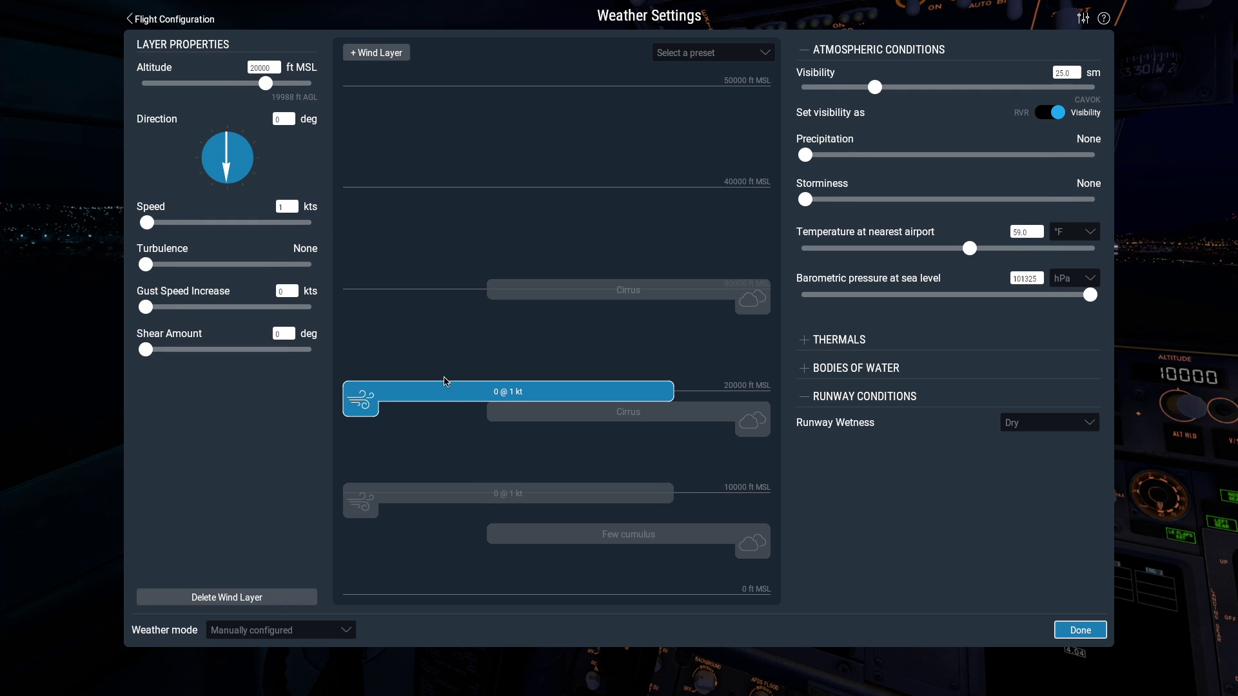
mouse_move(449, 378)
mouse_down()
mouse_move(449, 330)
mouse_move(450, 356)
mouse_up()
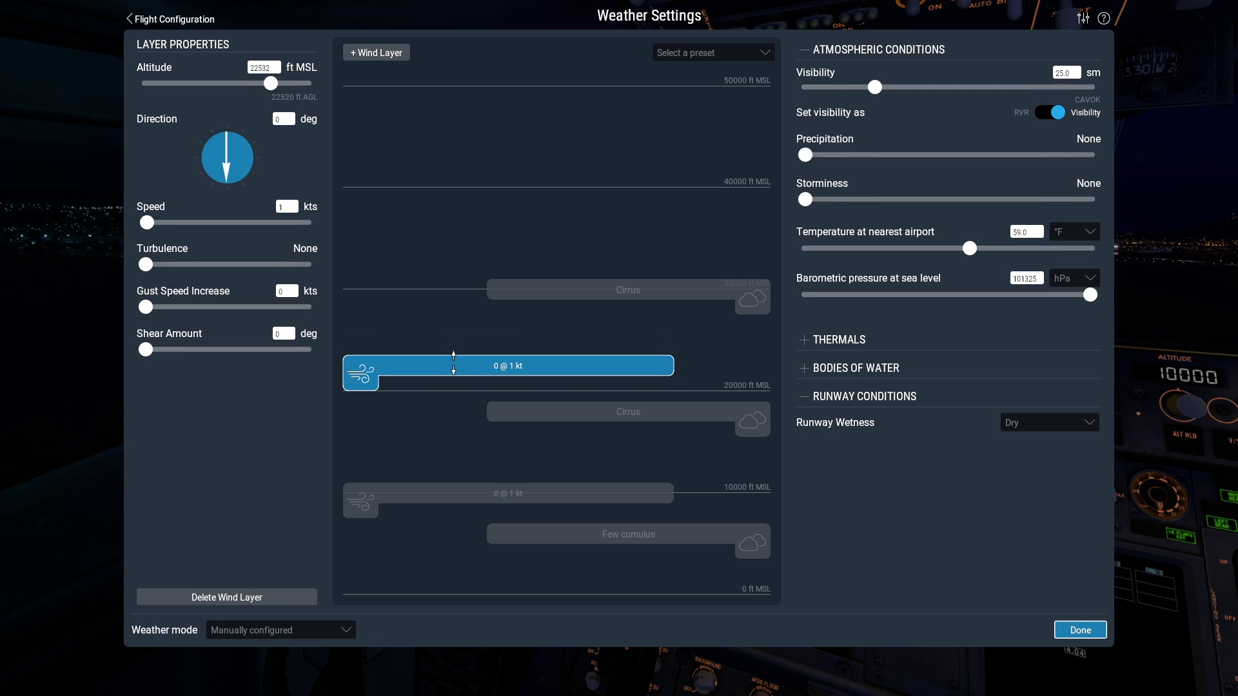
- Turn the upper Cirrus layer into a Stratus deck spanning 26670 to 48797 ft
drag(626, 286, 620, 204)
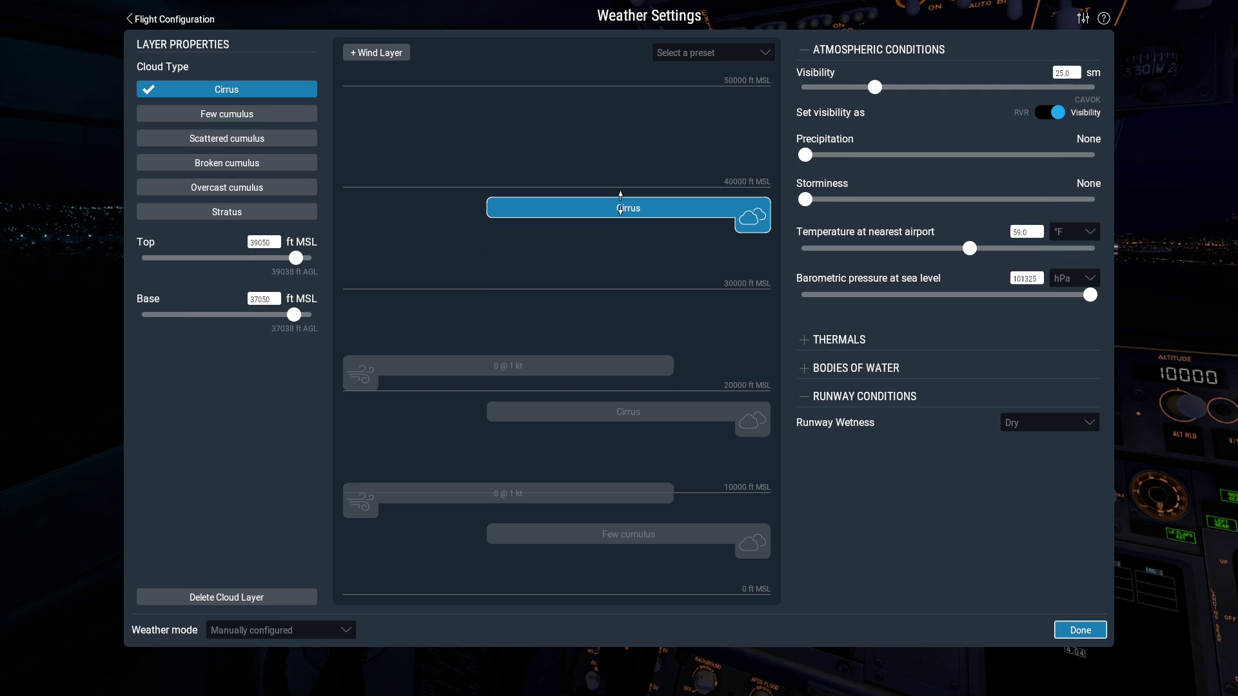
click(302, 215)
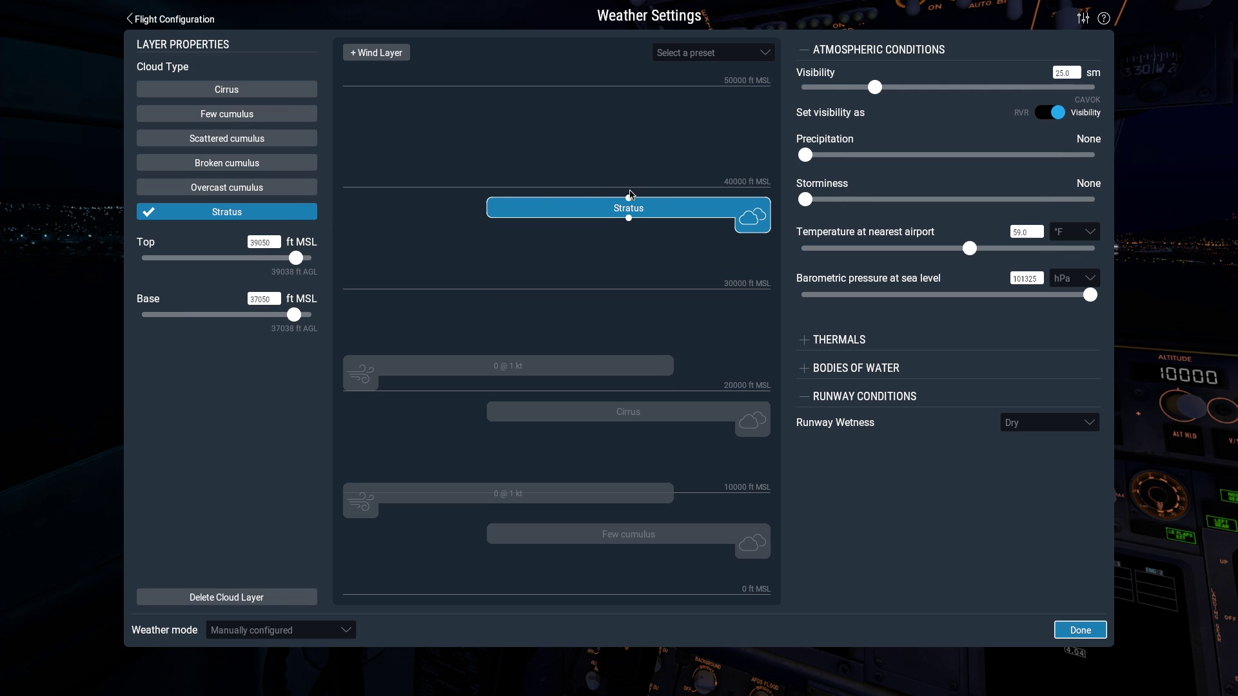
drag(629, 199, 623, 99)
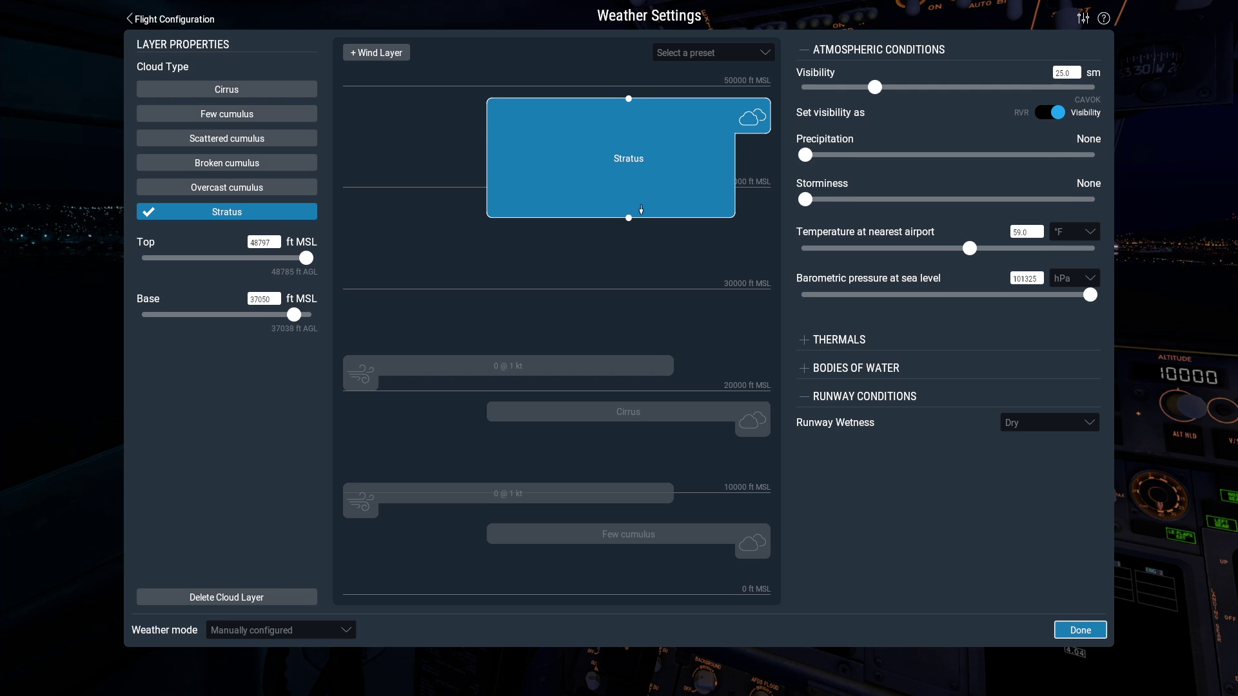
drag(629, 217, 628, 323)
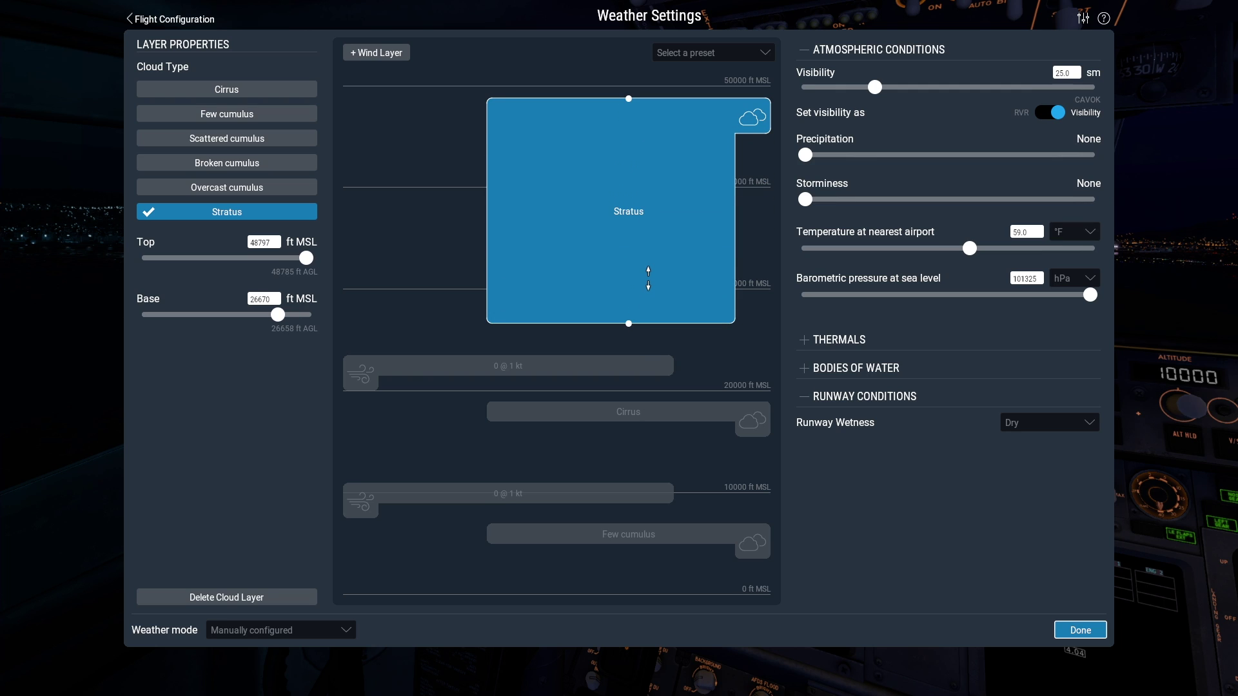
- Delete the lower Cirrus layer and set the ~22500 ft wind layer's direction to 285°
click(650, 412)
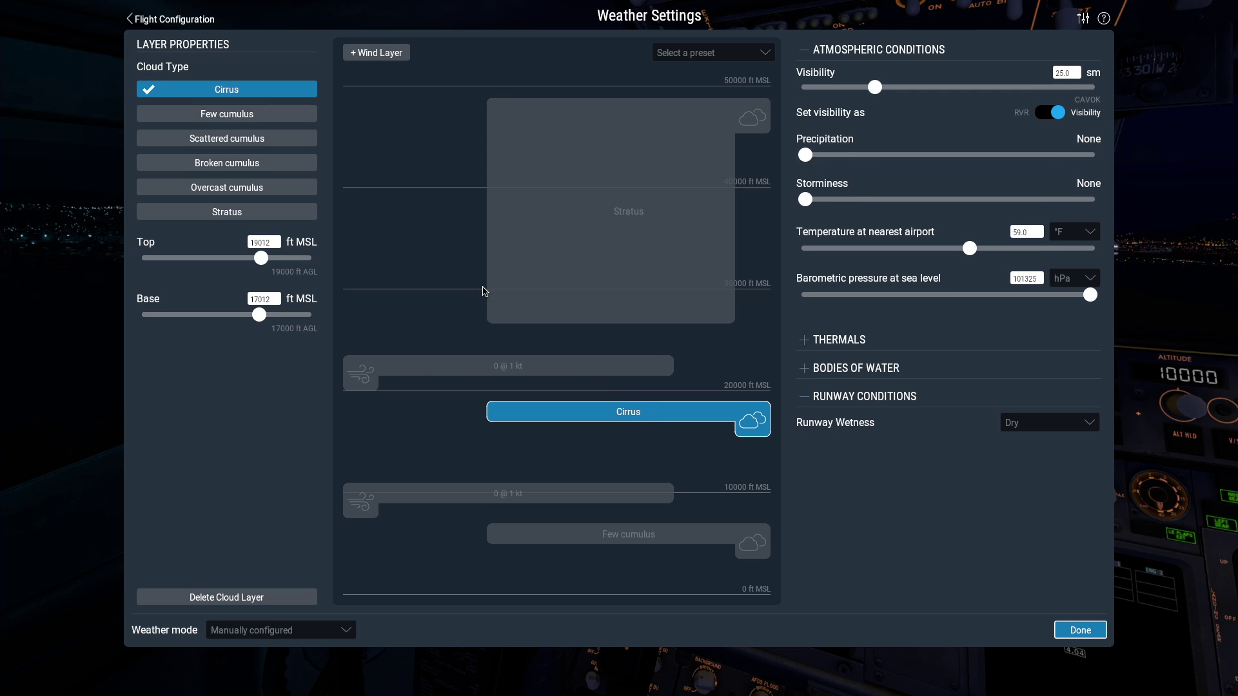
click(267, 593)
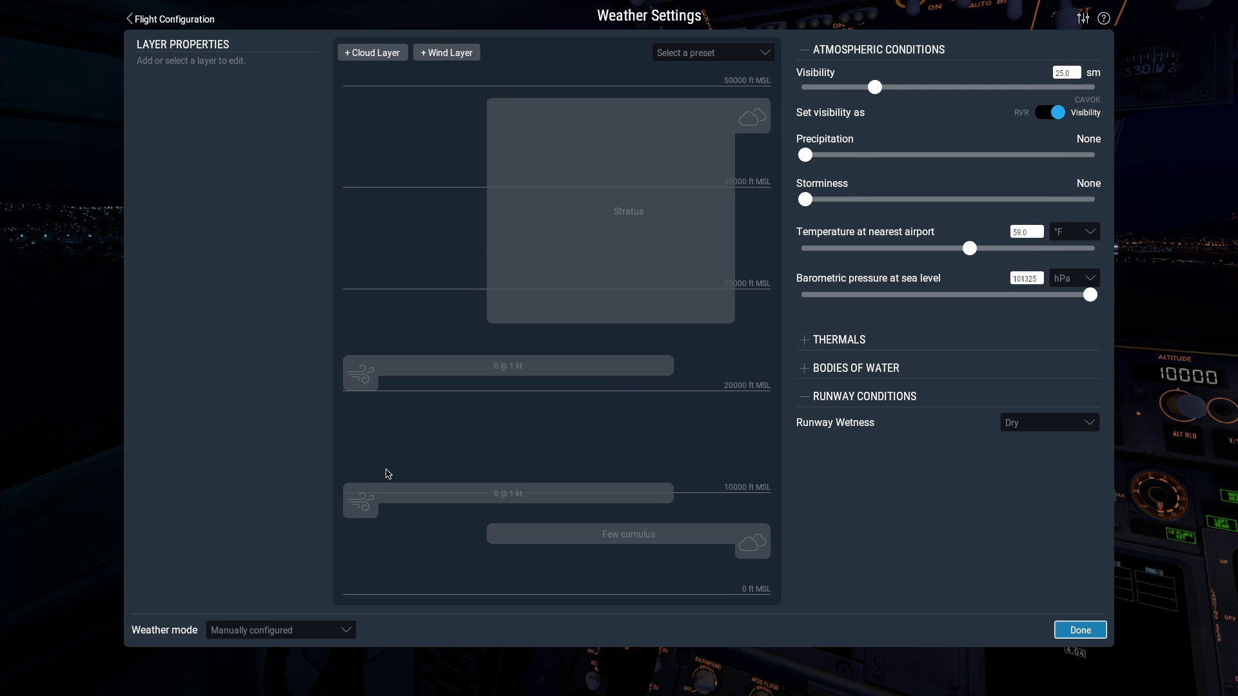
click(379, 389)
click(367, 380)
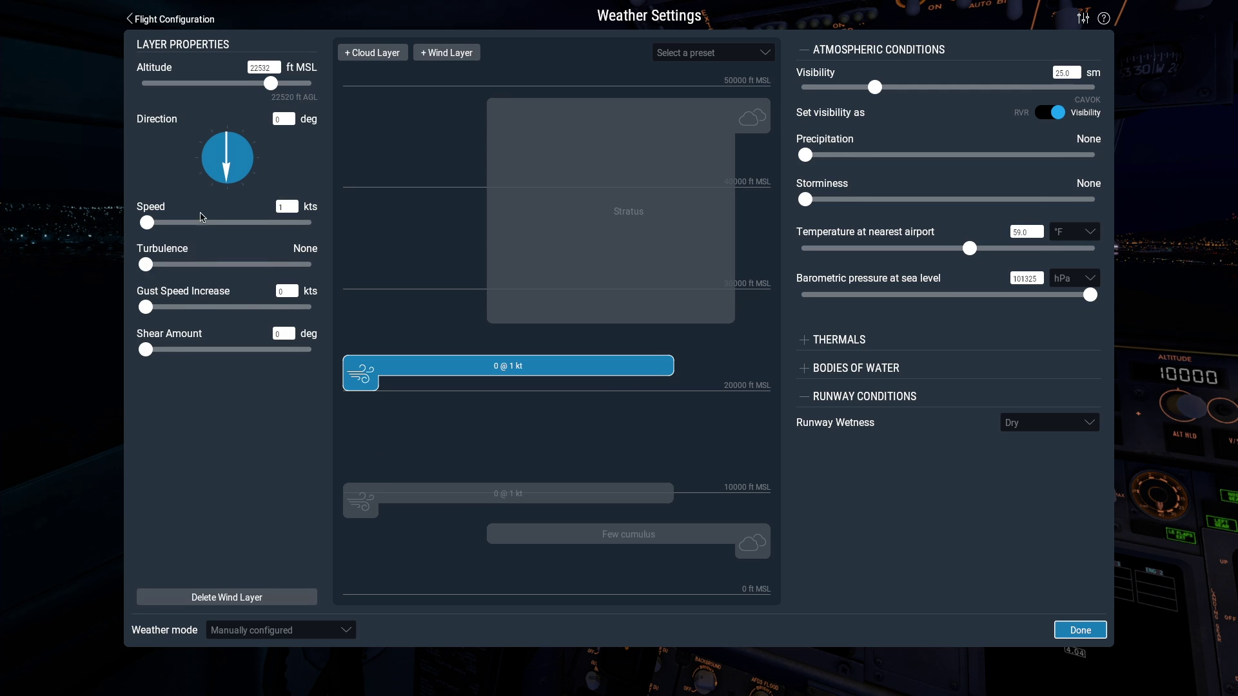
drag(224, 175, 220, 130)
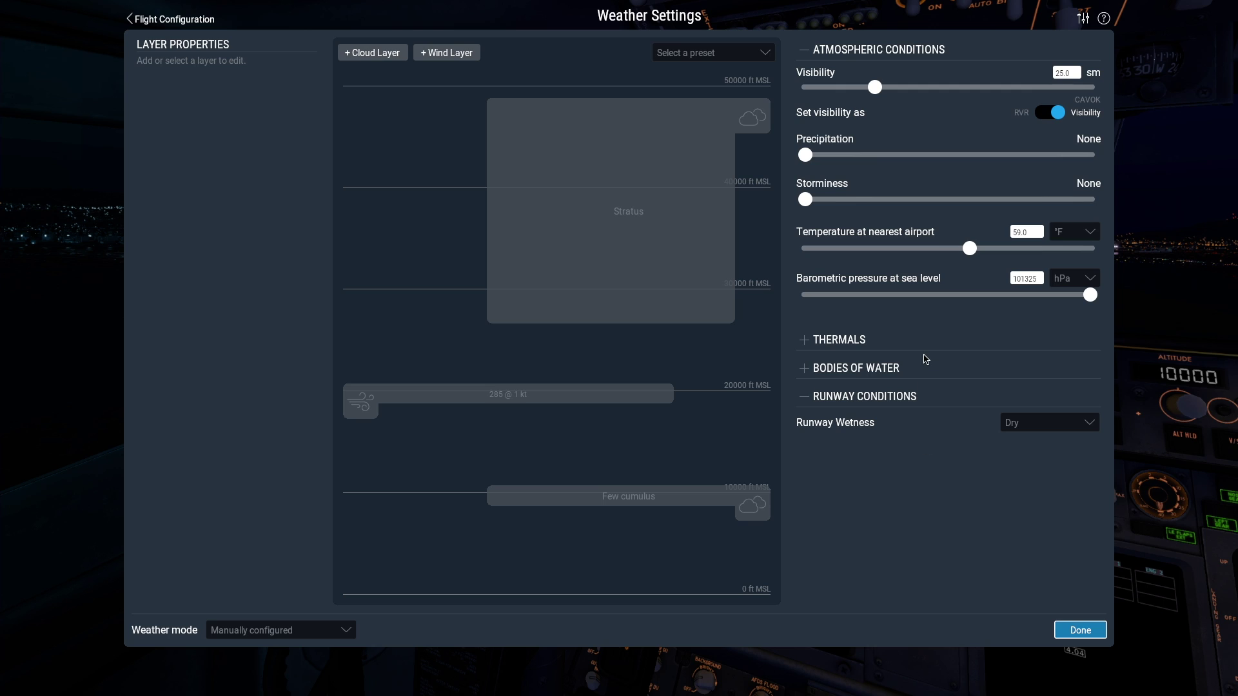
- Set visibility to 30.0 sm, try precipitation and storminess, then remove precipitation entirely
mouse_move(880, 87)
mouse_down()
mouse_move(937, 90)
mouse_move(895, 92)
mouse_move(911, 90)
mouse_up()
mouse_move(810, 155)
mouse_down()
mouse_move(1092, 154)
mouse_move(820, 156)
mouse_move(851, 155)
mouse_up()
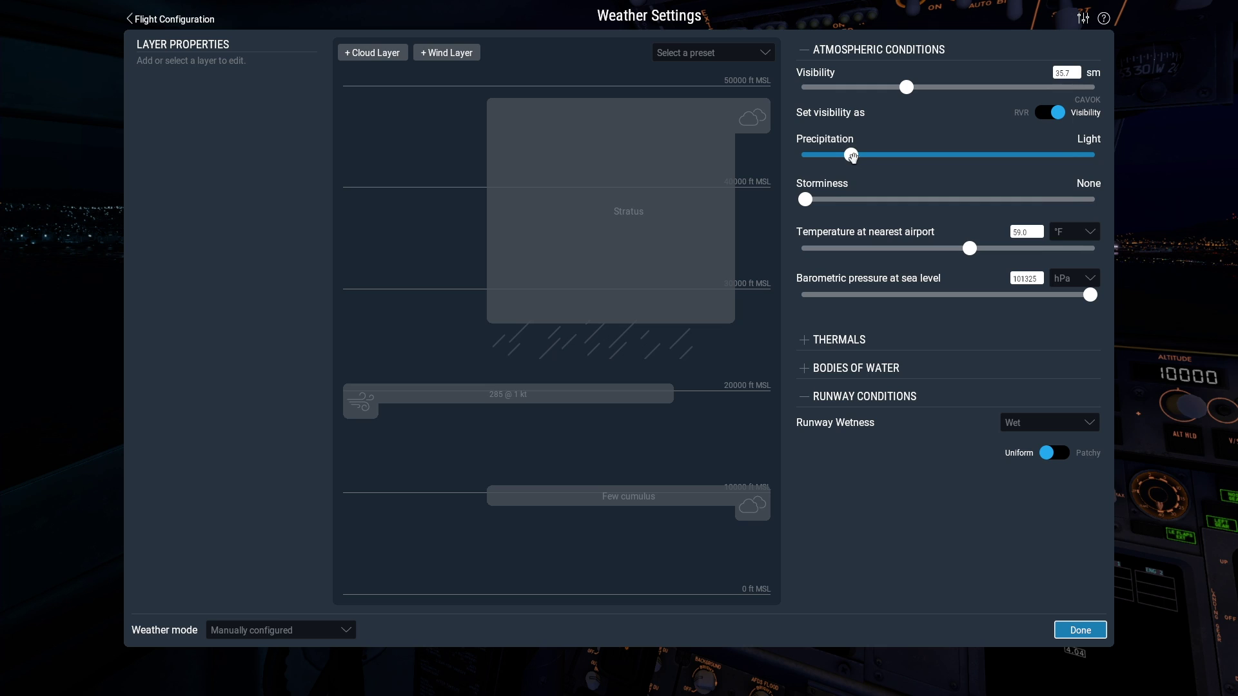
mouse_move(814, 201)
mouse_down()
mouse_move(995, 200)
mouse_move(807, 200)
mouse_up()
drag(994, 155, 806, 155)
click(1056, 236)
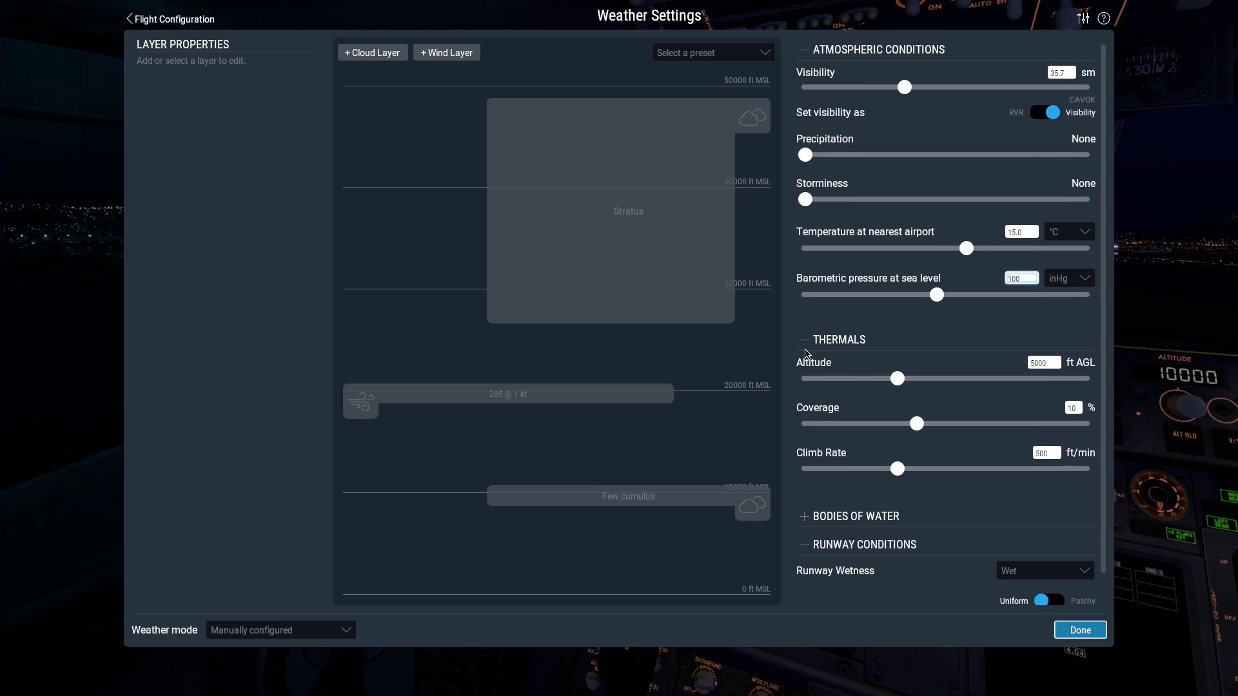
- Set wave height to 0 and fold away the Thermals, Bodies of Water and Runway Conditions sections
click(807, 344)
click(810, 371)
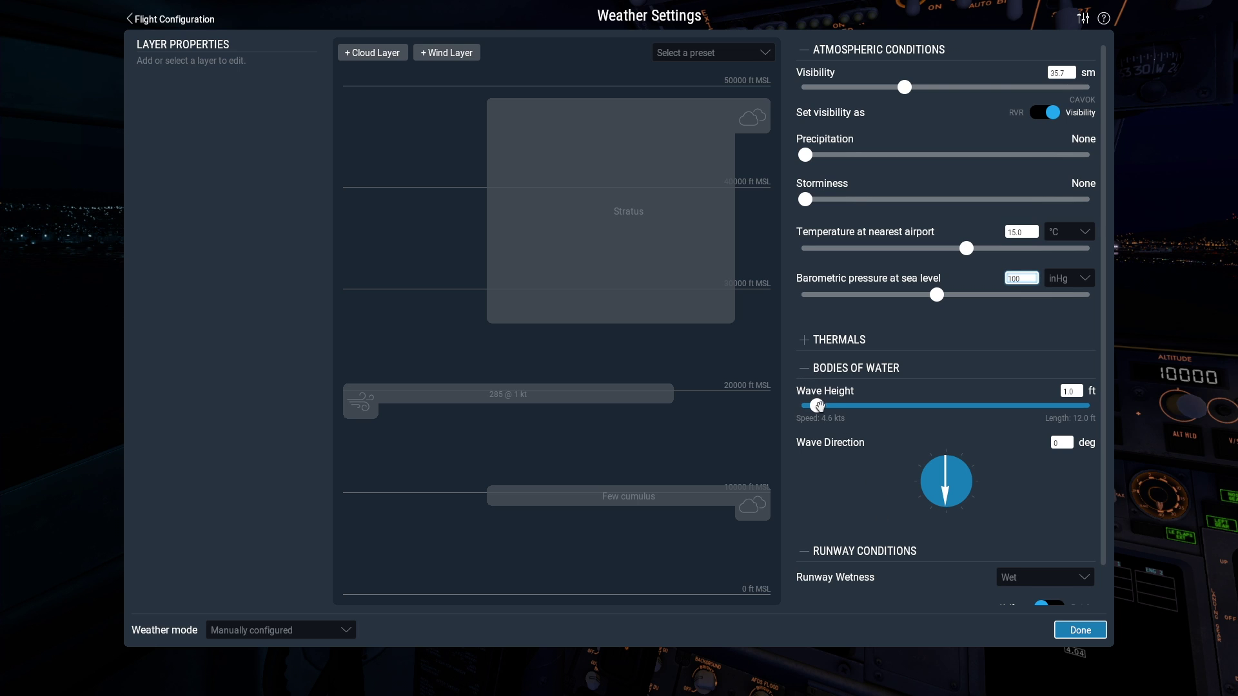
drag(818, 405, 805, 406)
click(803, 372)
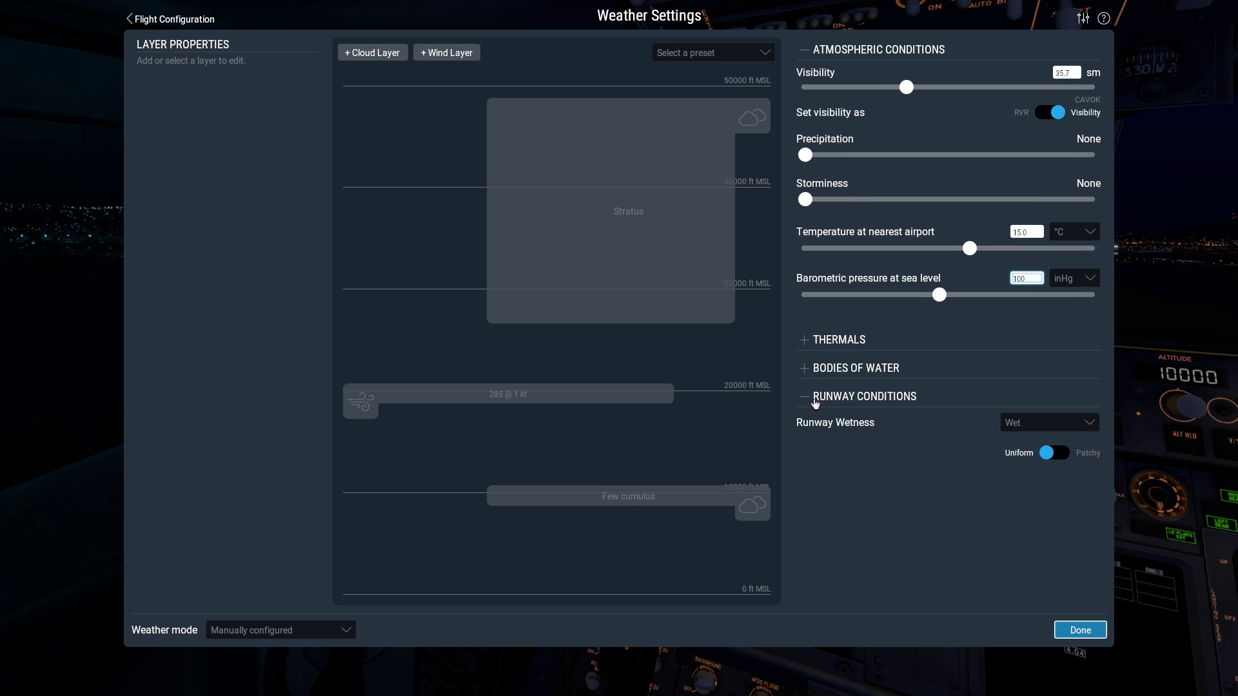
click(814, 399)
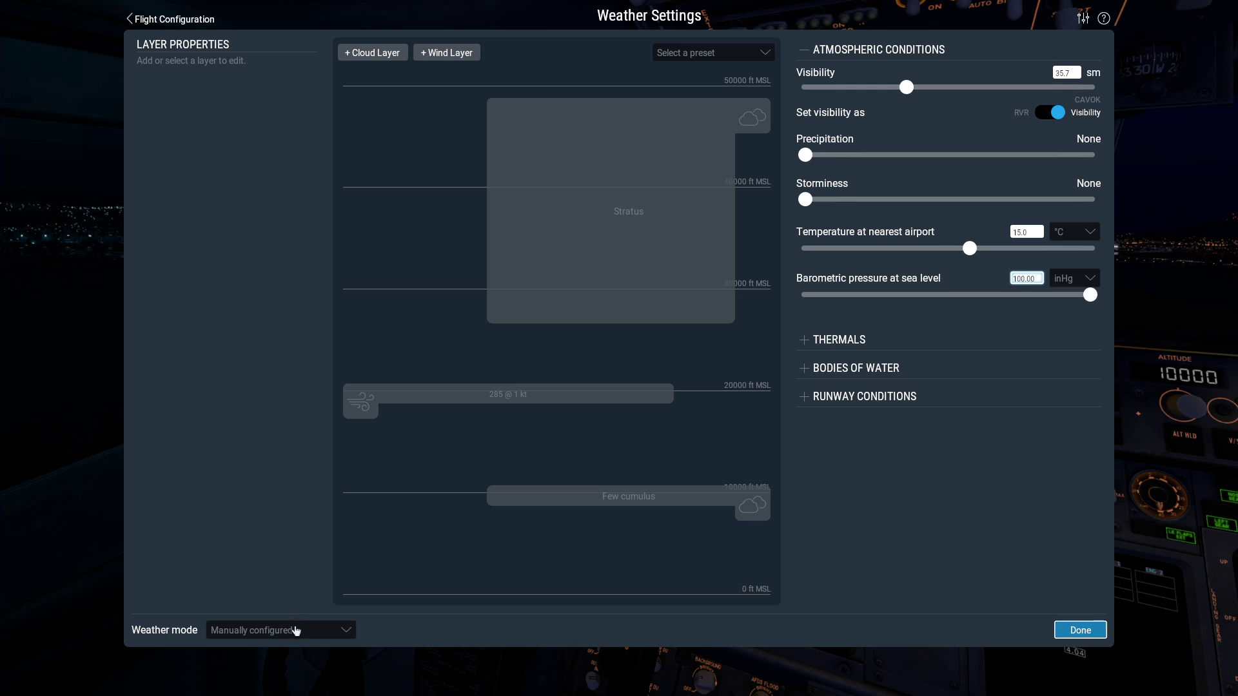
click(295, 631)
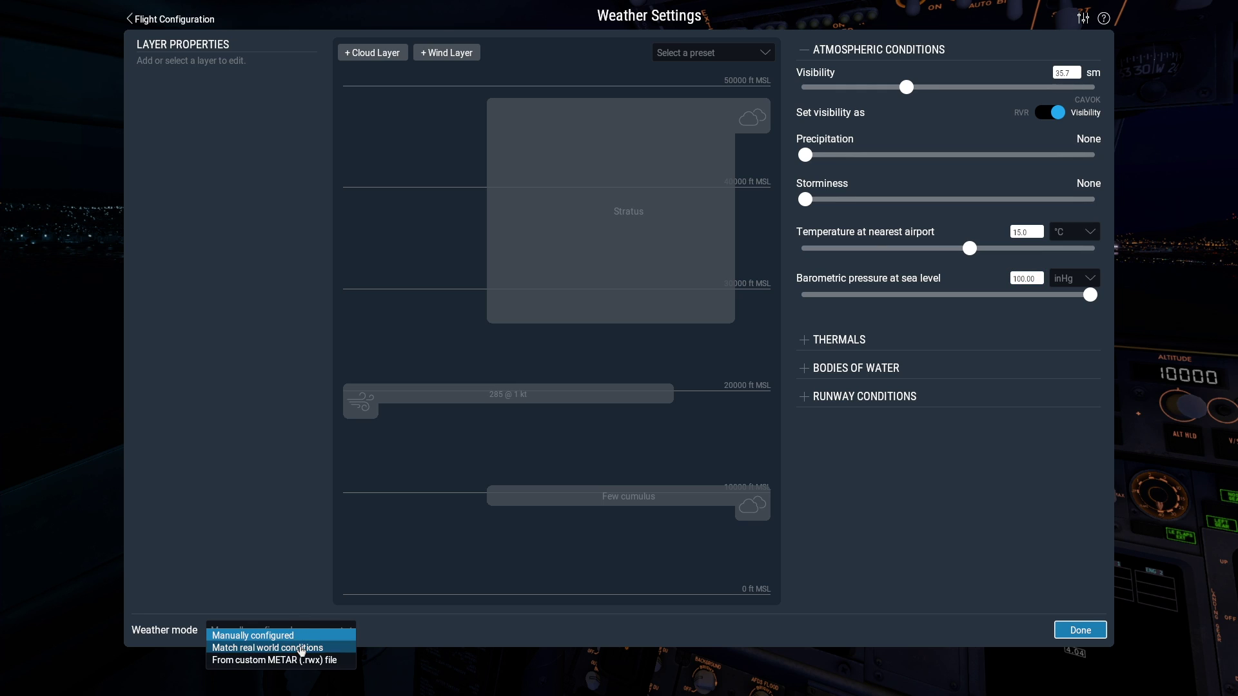
- Switch the weather mode to Match real world conditions, leaving the refresh interval unchanged
click(301, 648)
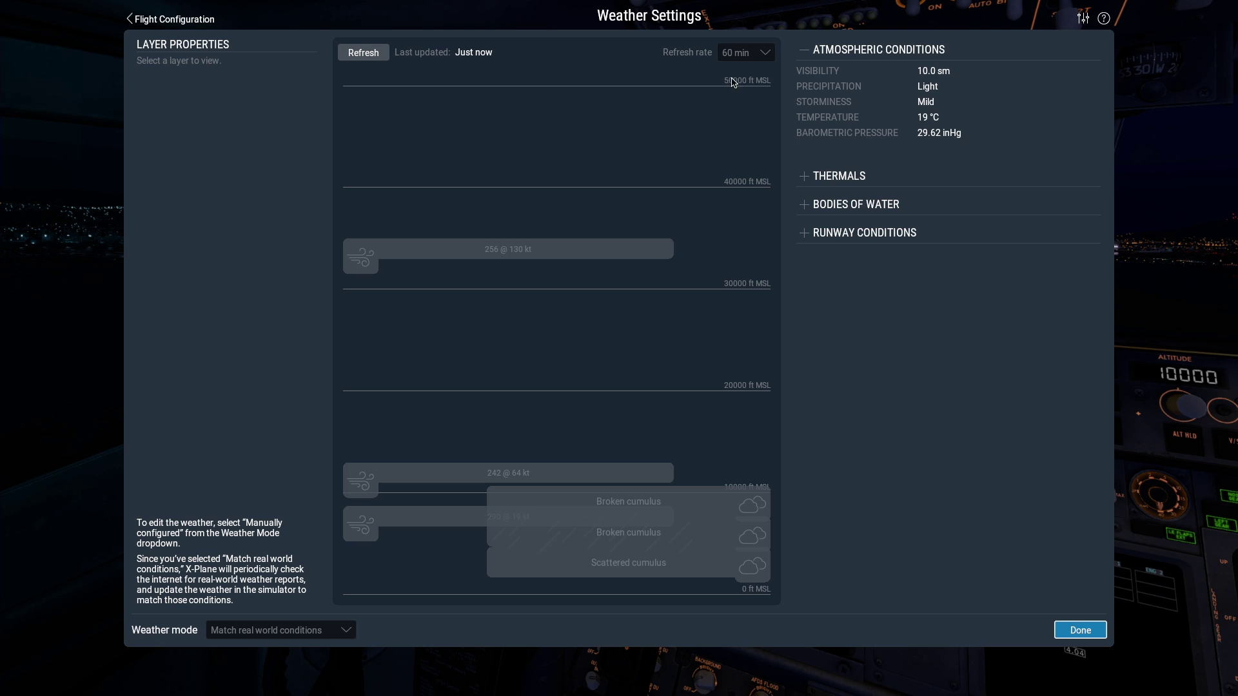
click(747, 59)
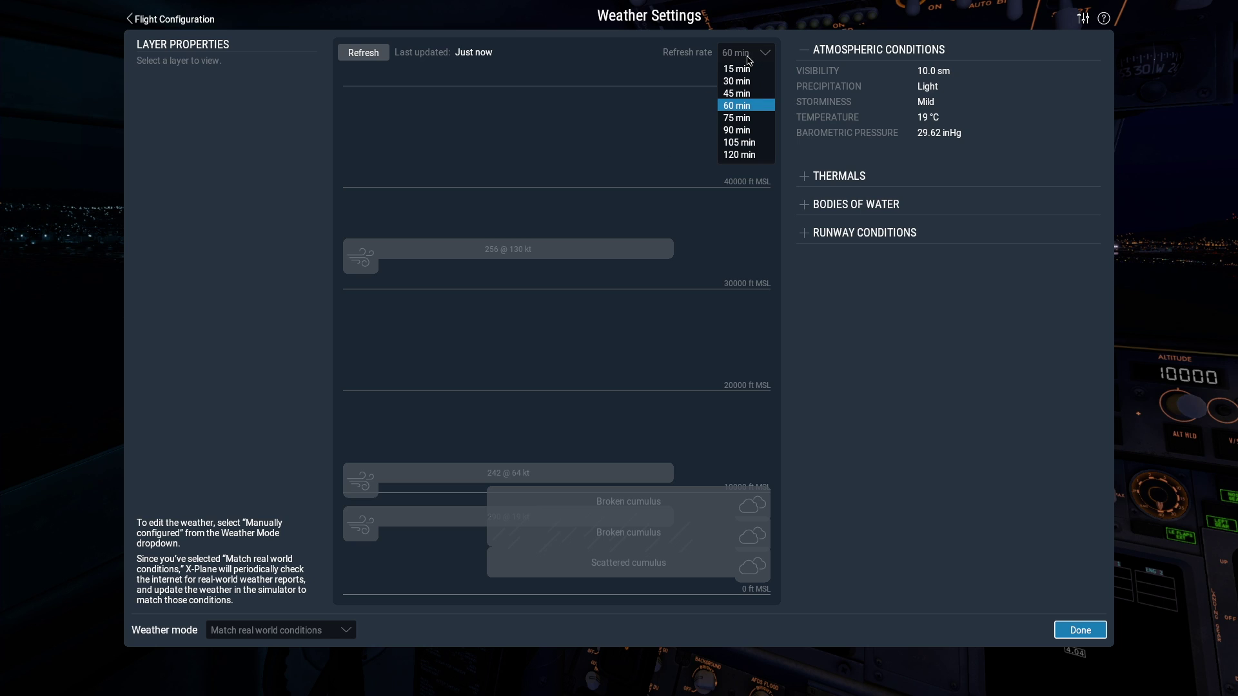
click(749, 59)
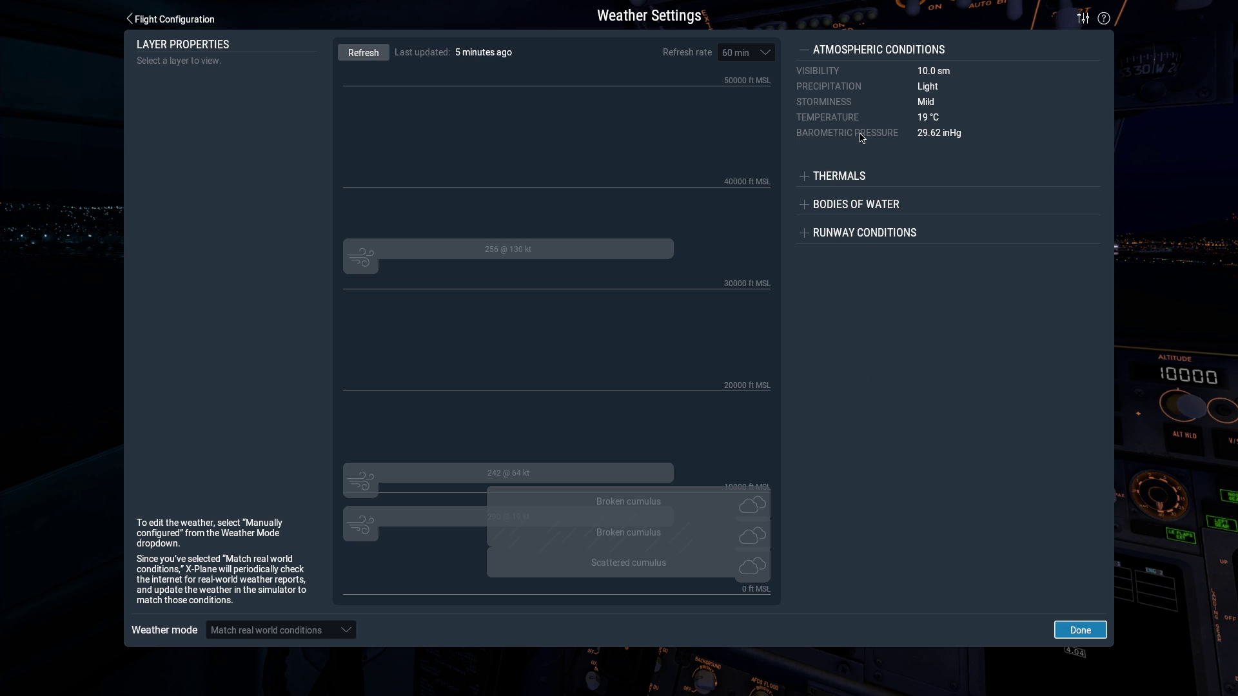
- Retry the real-world weather download, then choose From custom METAR (.rwx) file as the weather mode
click(375, 59)
mouse_move(447, 57)
click(274, 630)
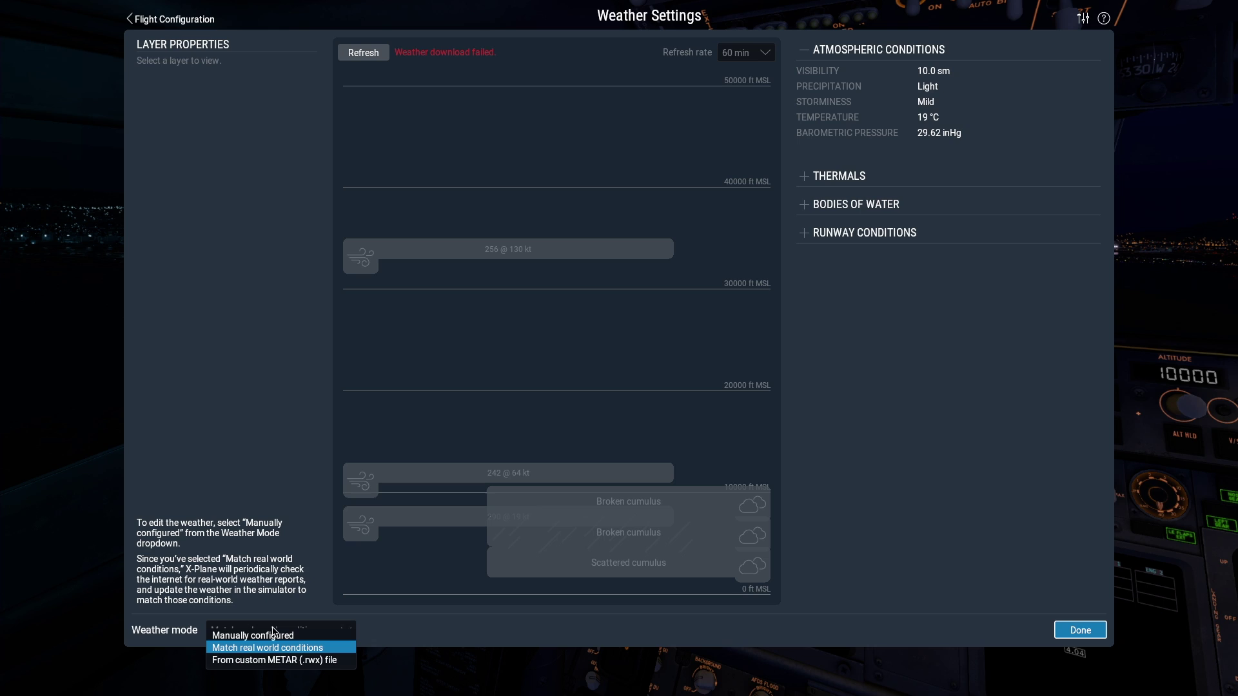
click(282, 662)
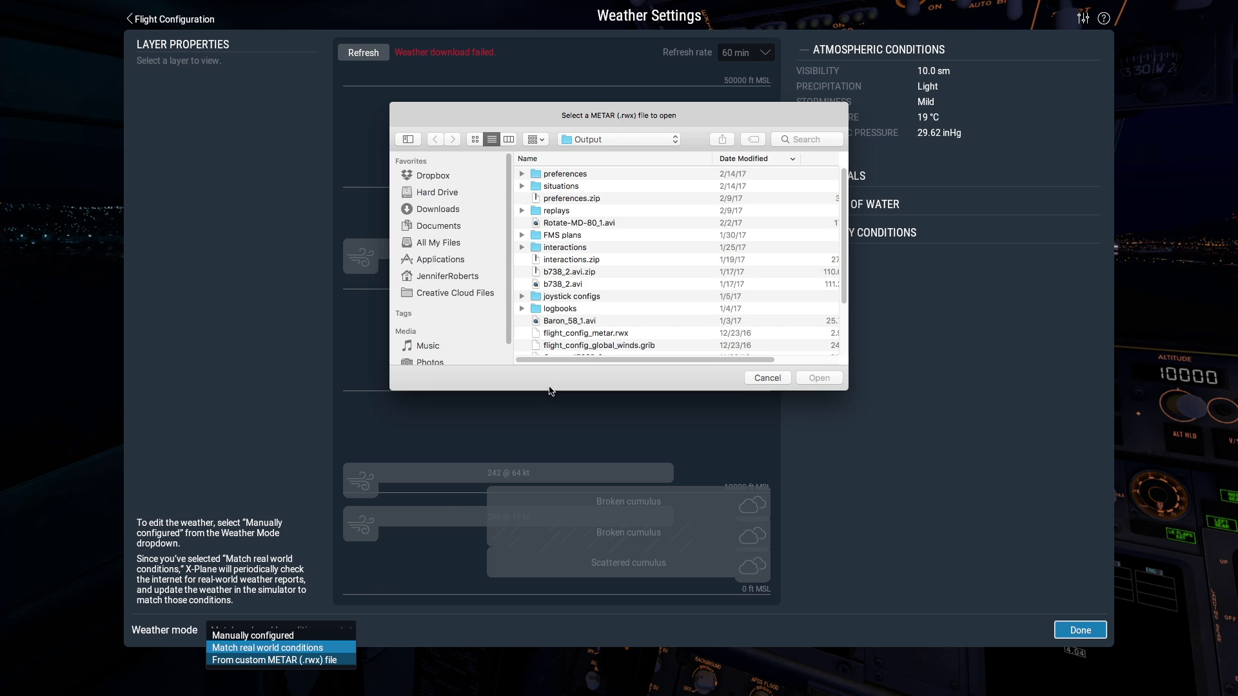
- Load my METAR-CLR.rwx from the X-Plane 11 Full Scenery folder as the weather source
click(632, 140)
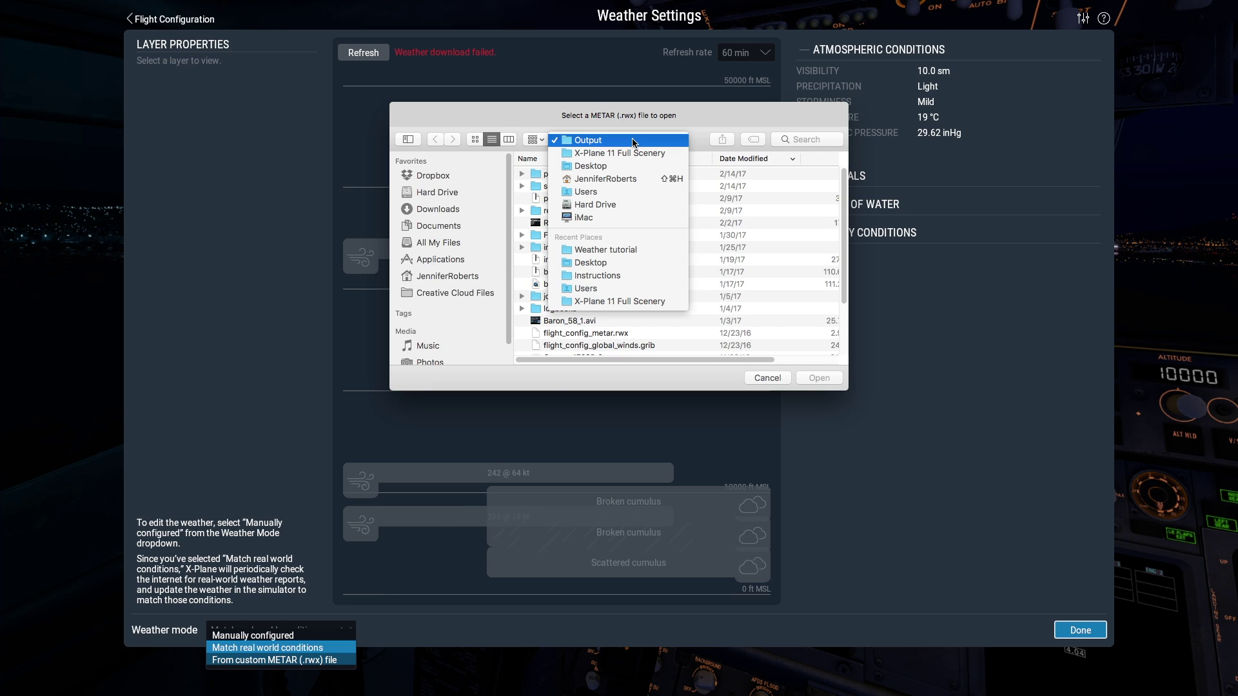
click(627, 153)
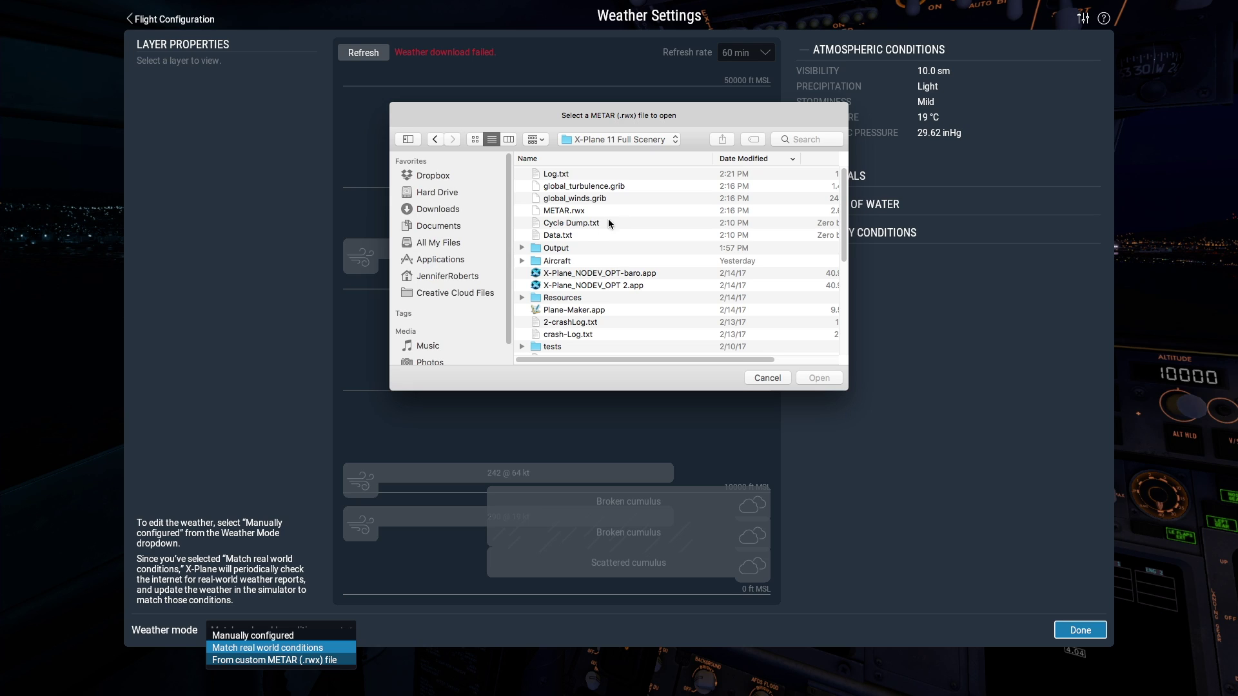
click(605, 159)
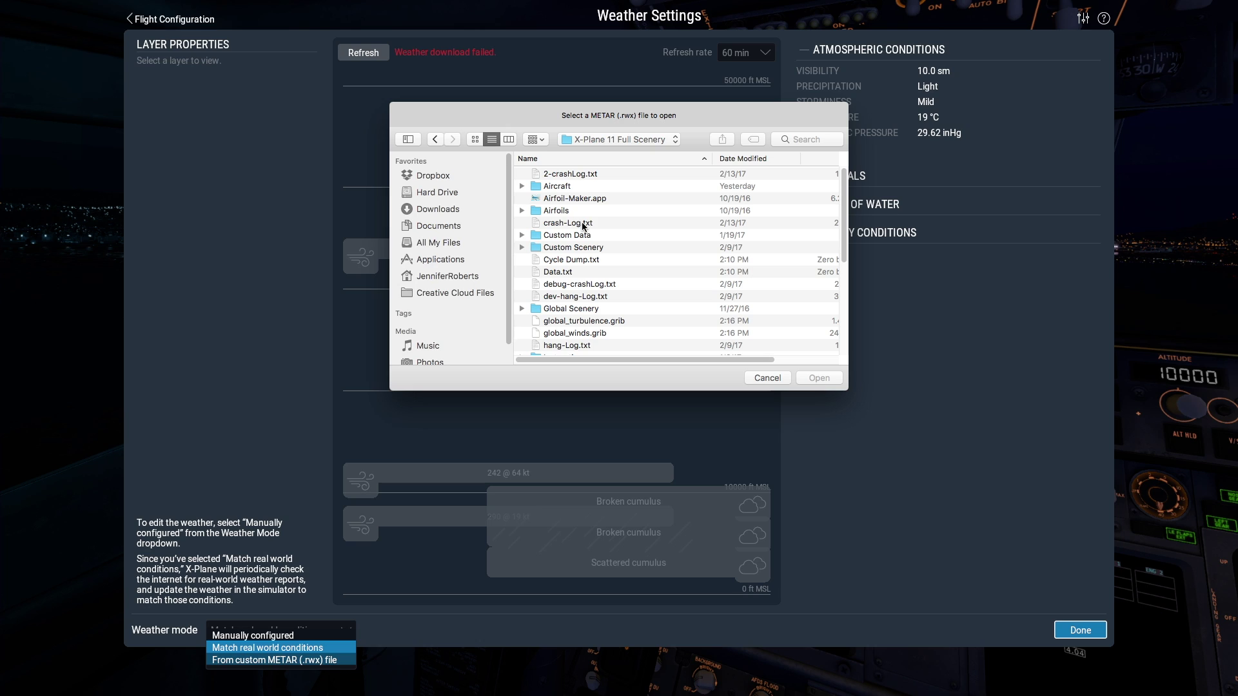
scroll(583, 226, down, 5)
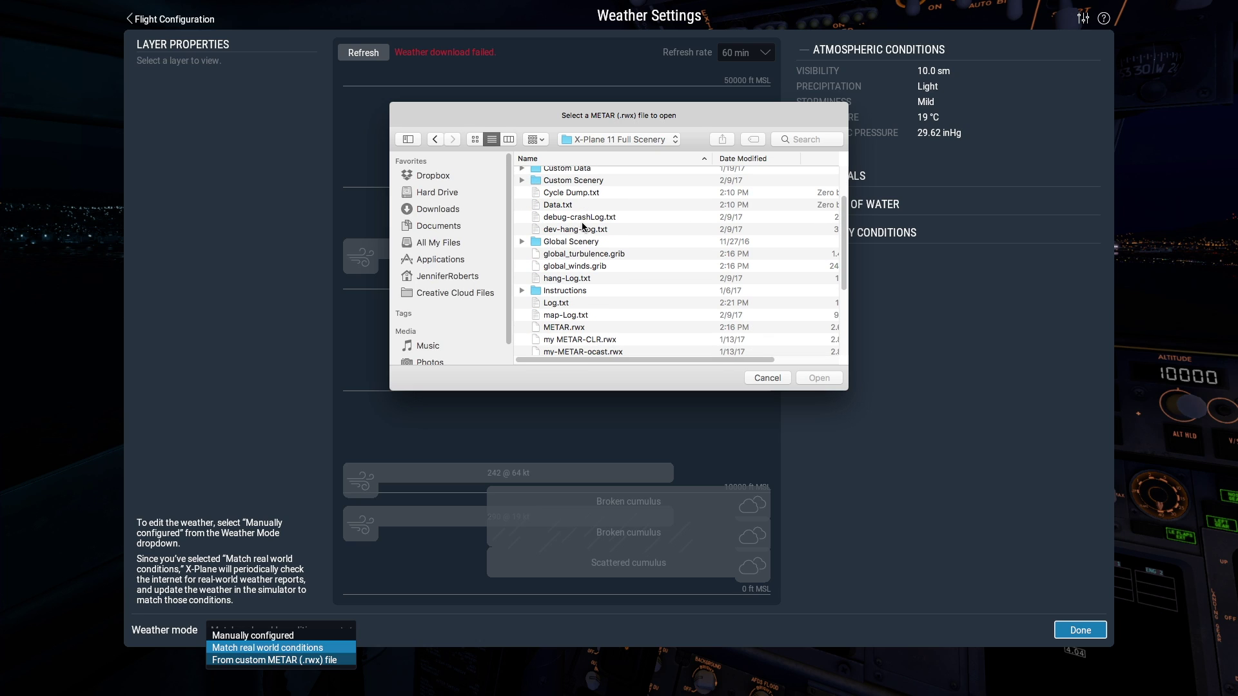
scroll(582, 226, down, 2)
scroll(582, 226, down, 2)
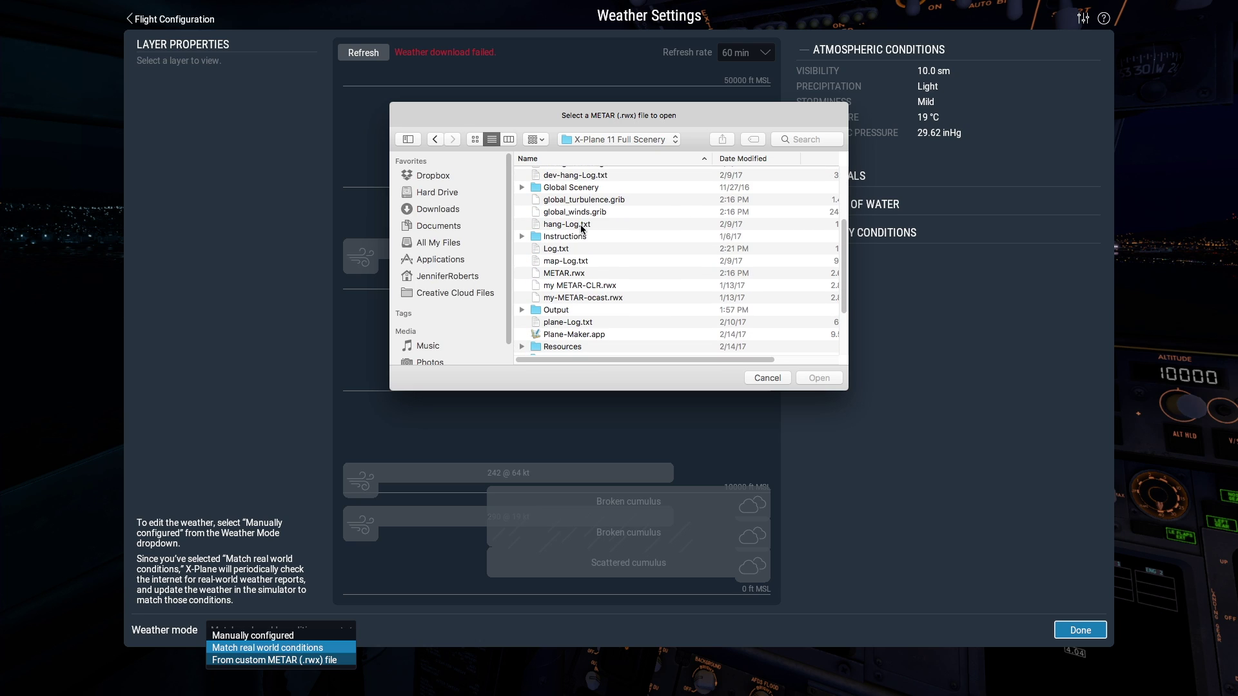
click(576, 286)
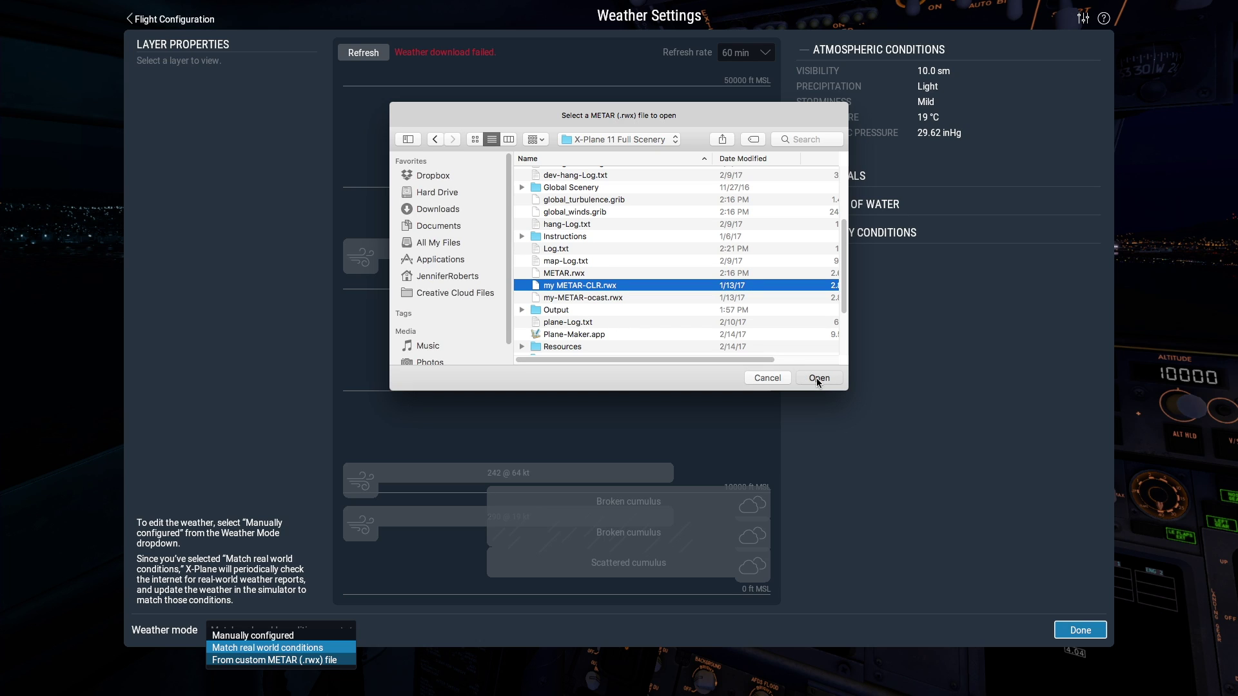
click(818, 379)
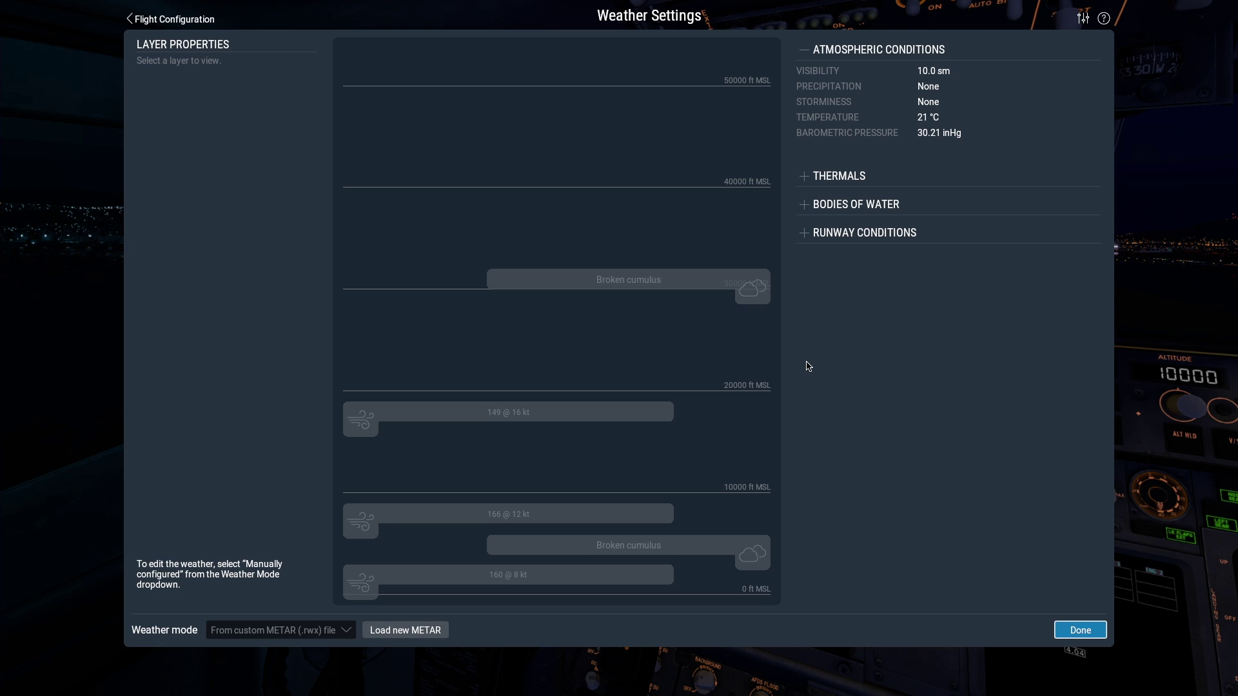